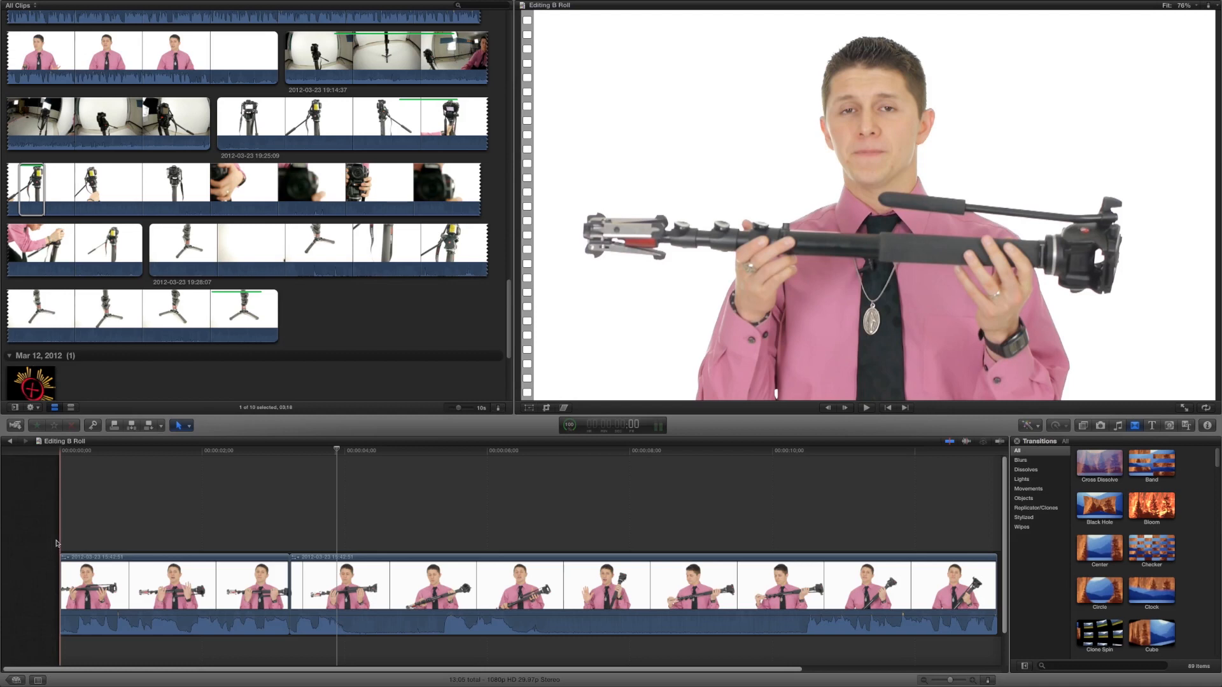
Play back the interview clips in the timeline to review them
key(space)
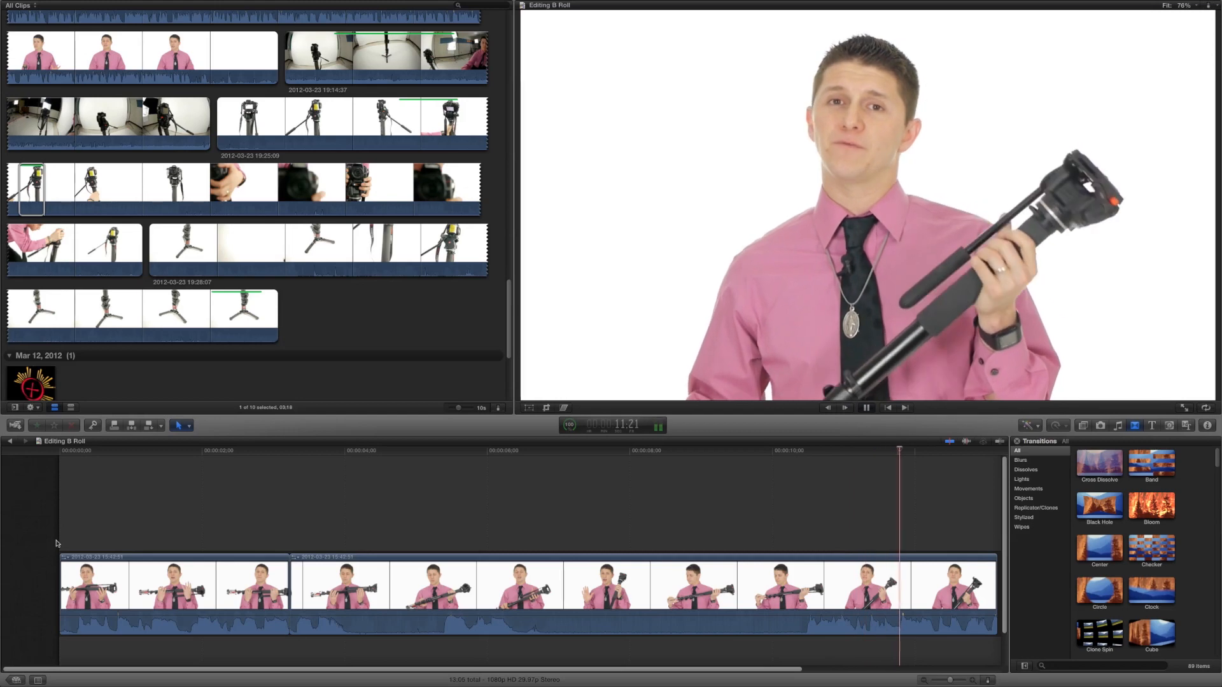
key(space)
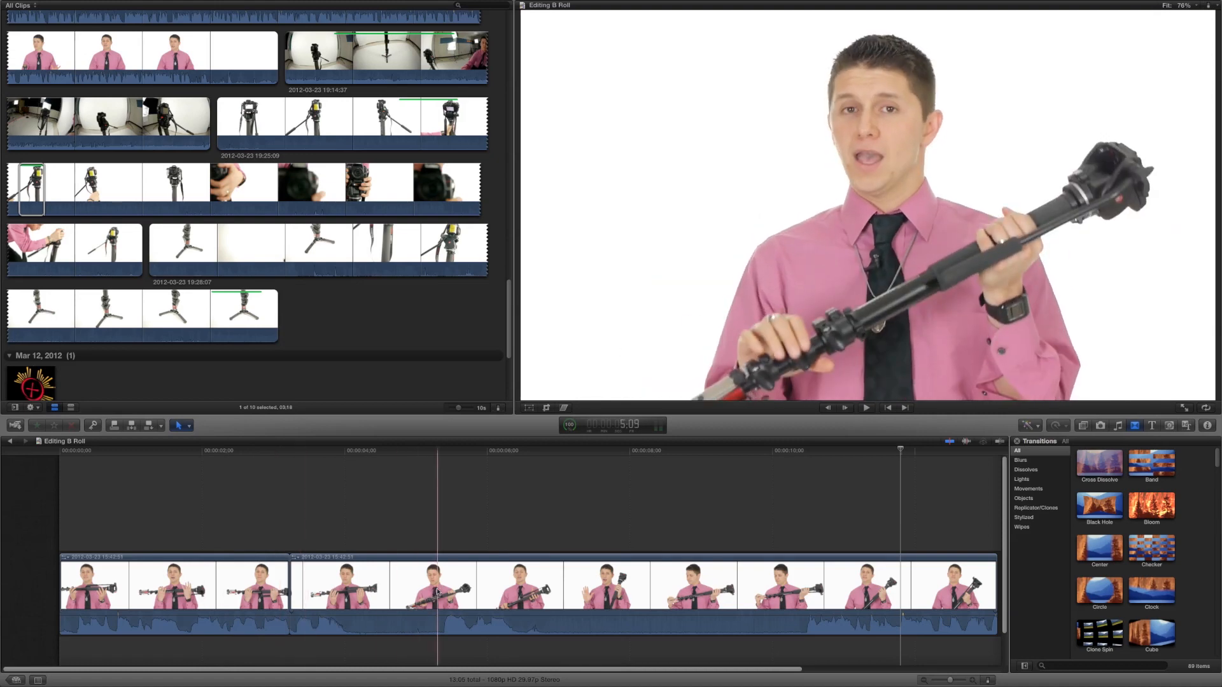
key(space)
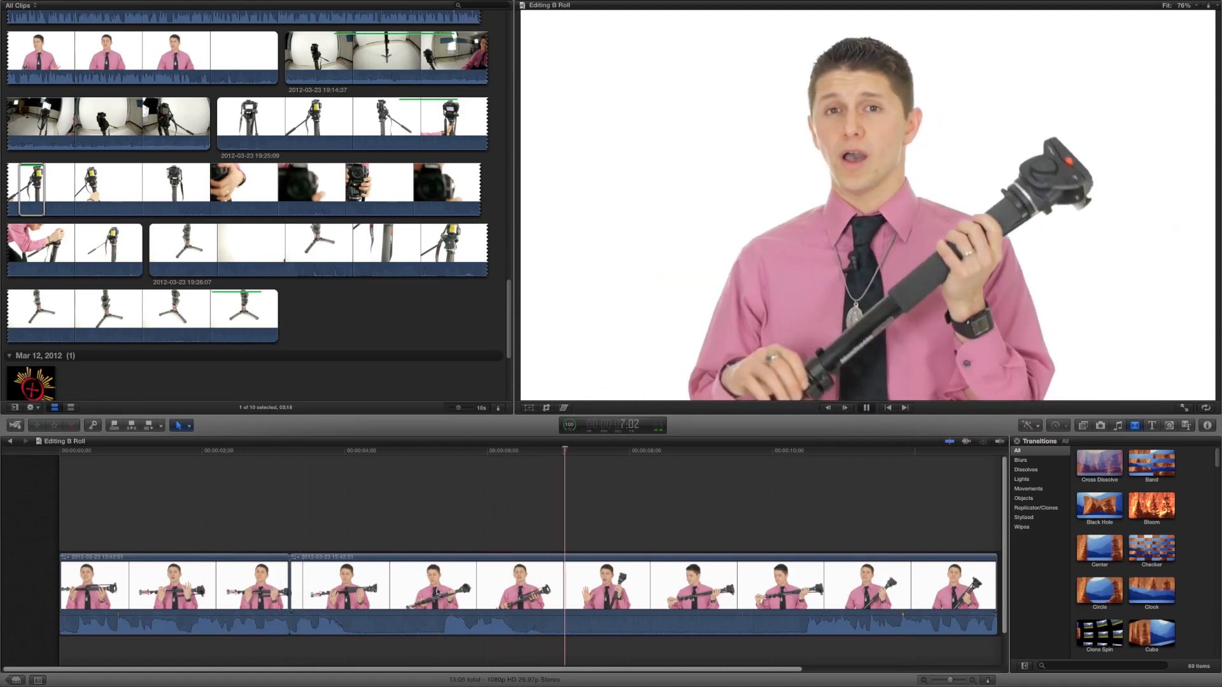
key(space)
key(space)
key(space)
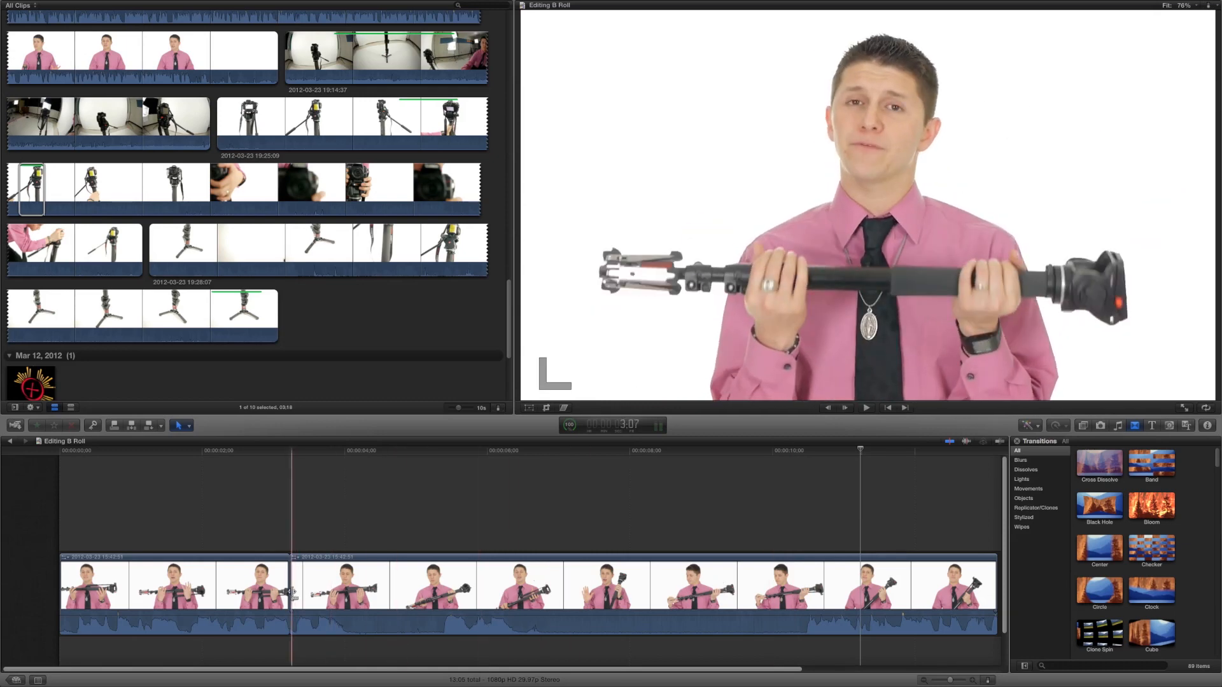
key(space)
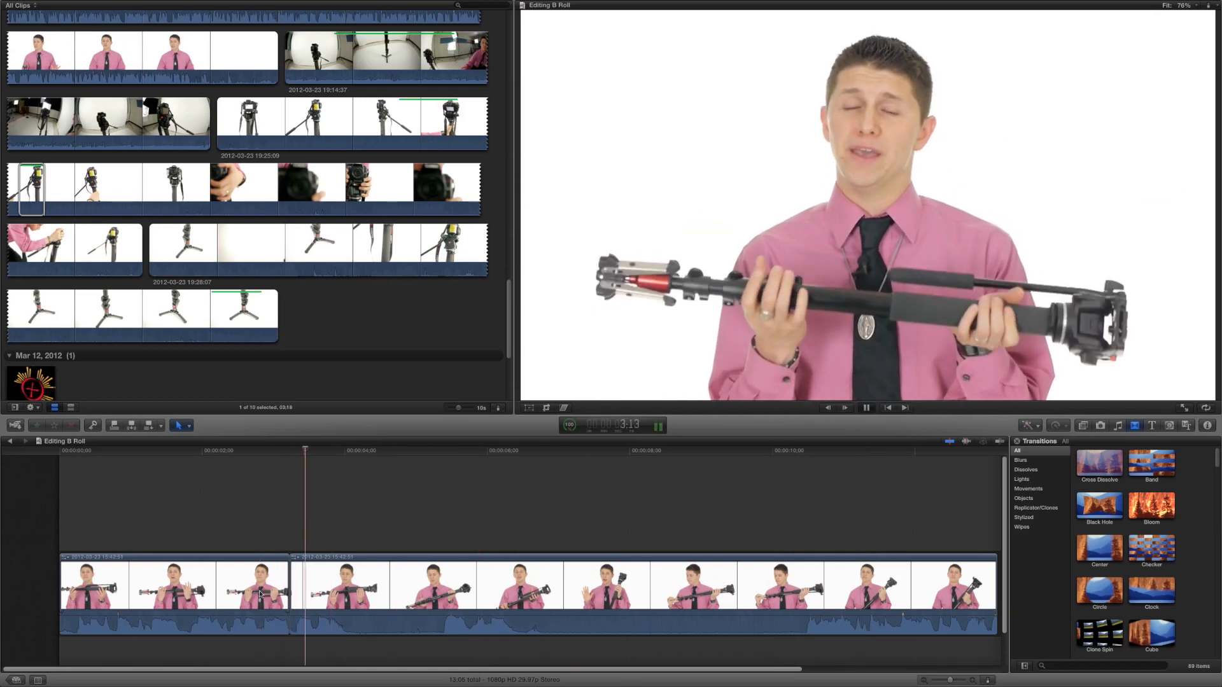
key(space)
Move the edit point between the first two interview clips slightly later and play back the result
drag(289, 593, 314, 585)
key(space)
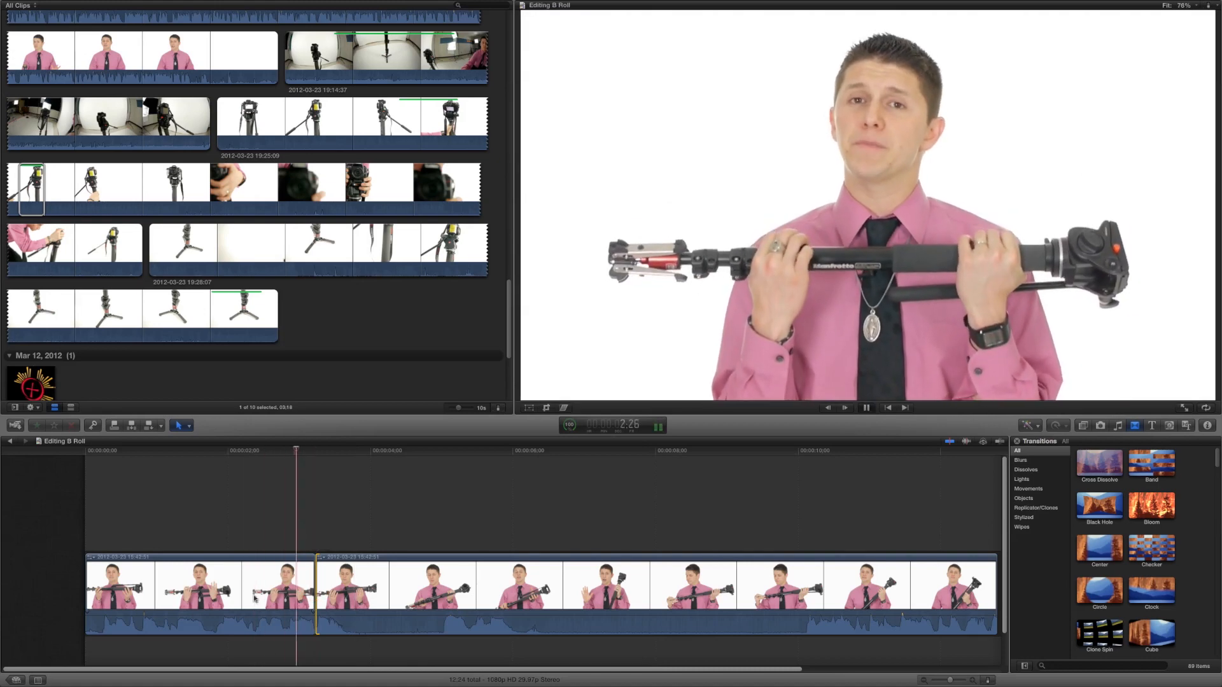
key(space)
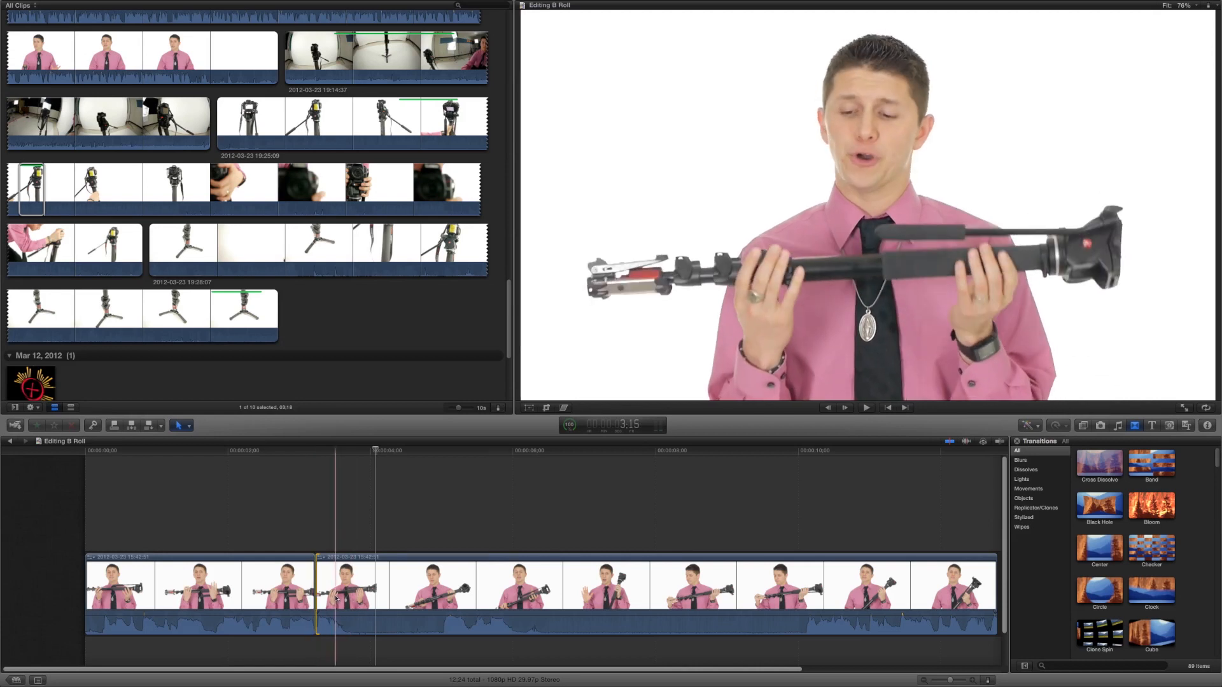
key(space)
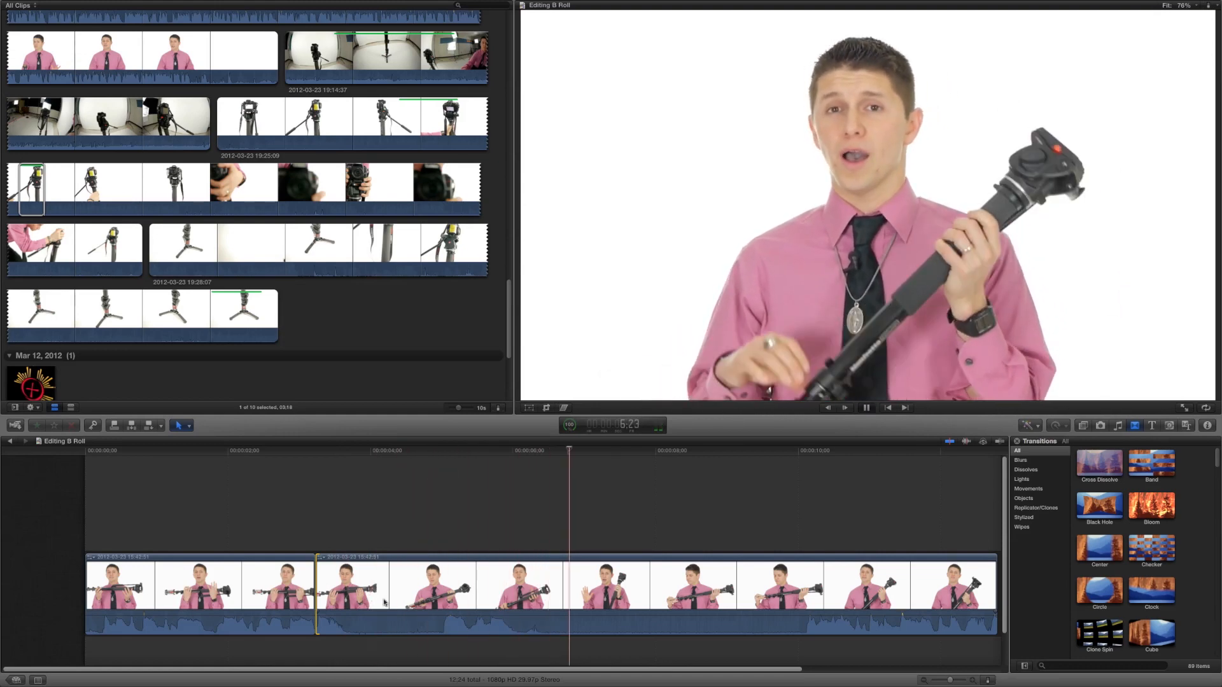
key(space)
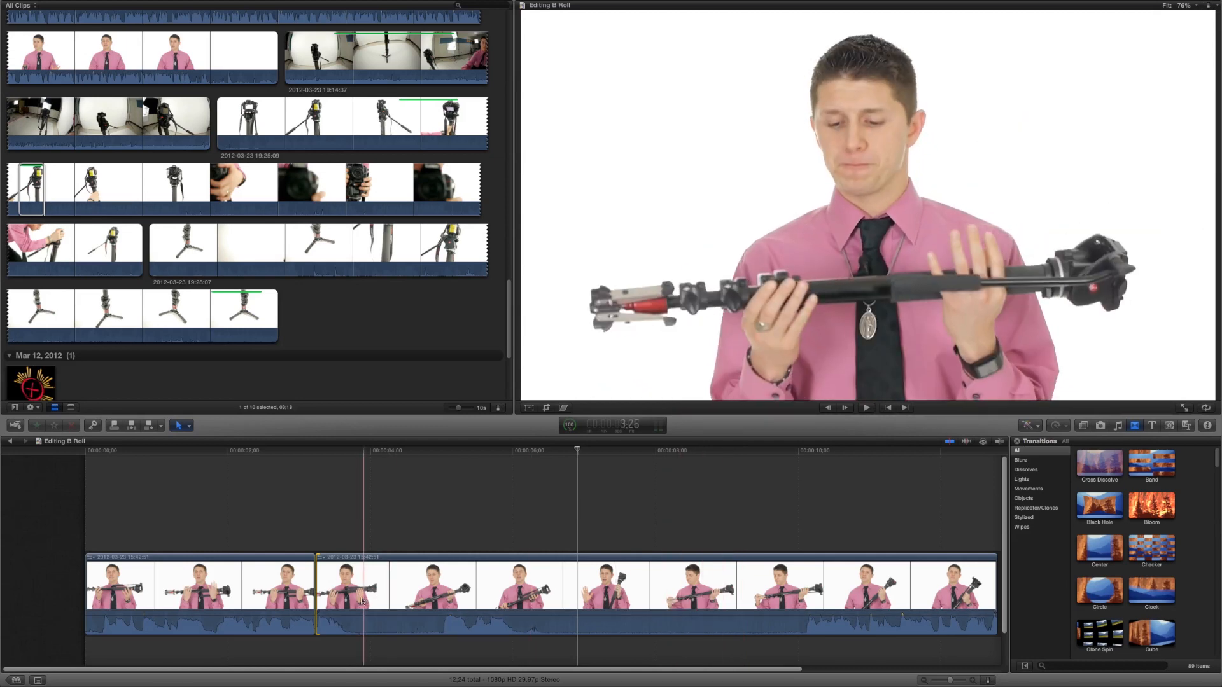
Blade the second interview clip at two points and delete the middle section between the cuts
click(386, 600)
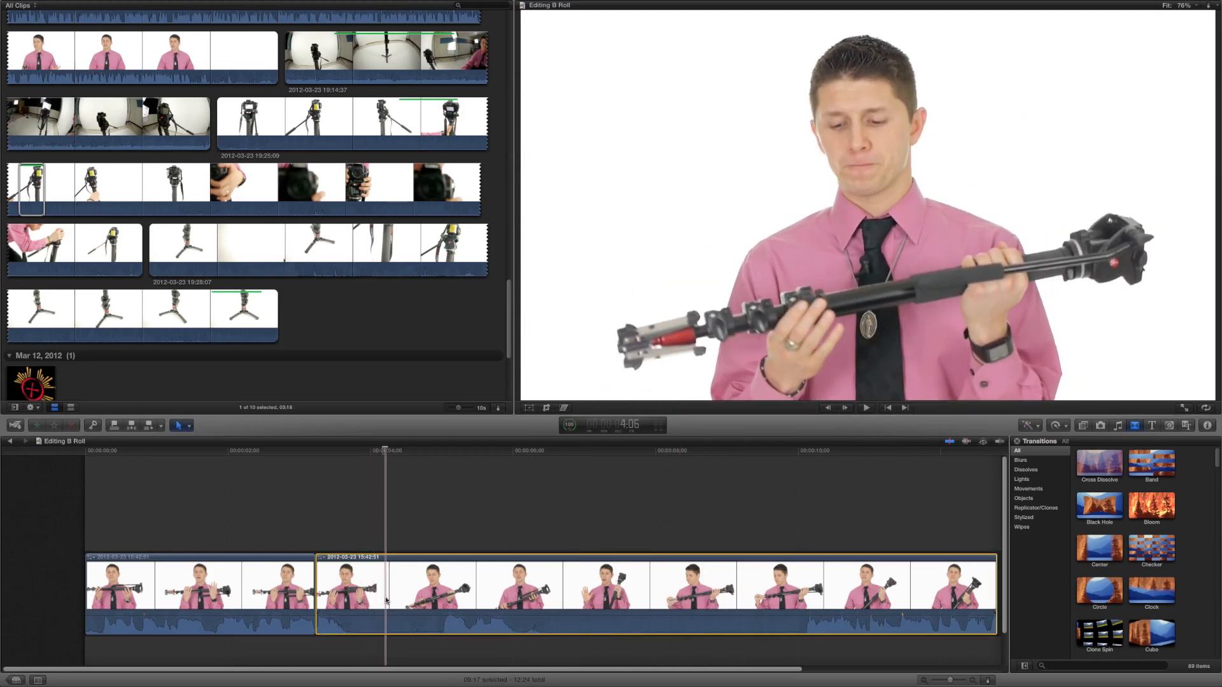
key(super+b)
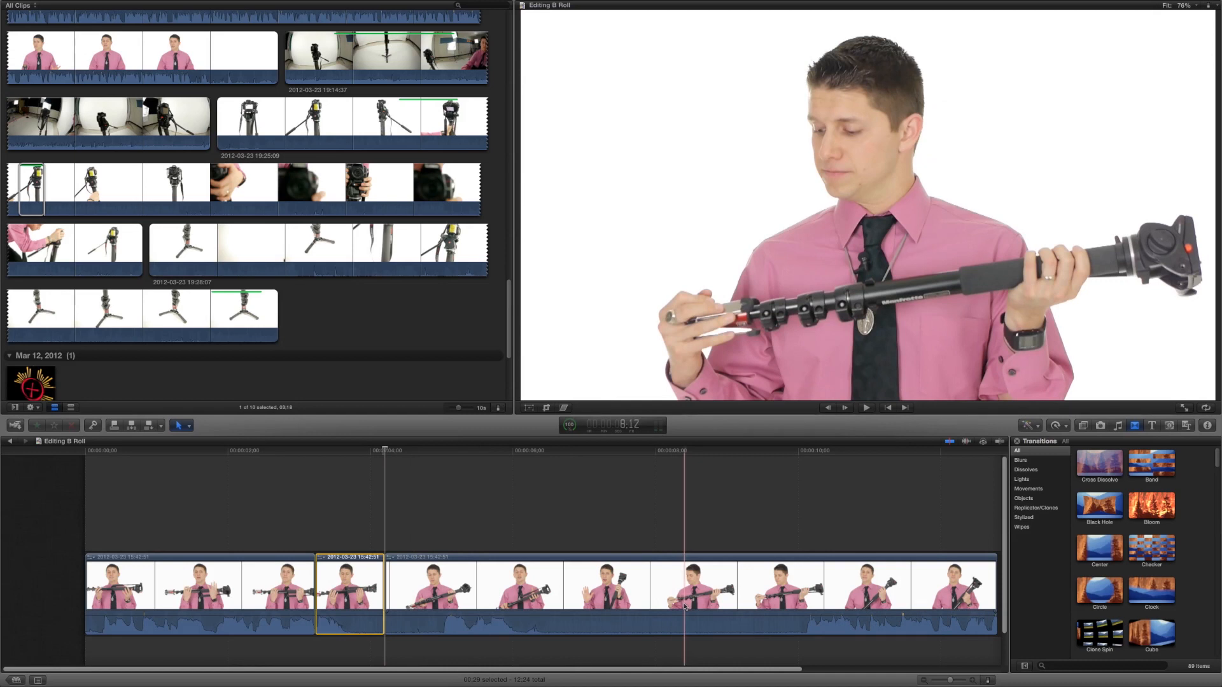
key(super+b)
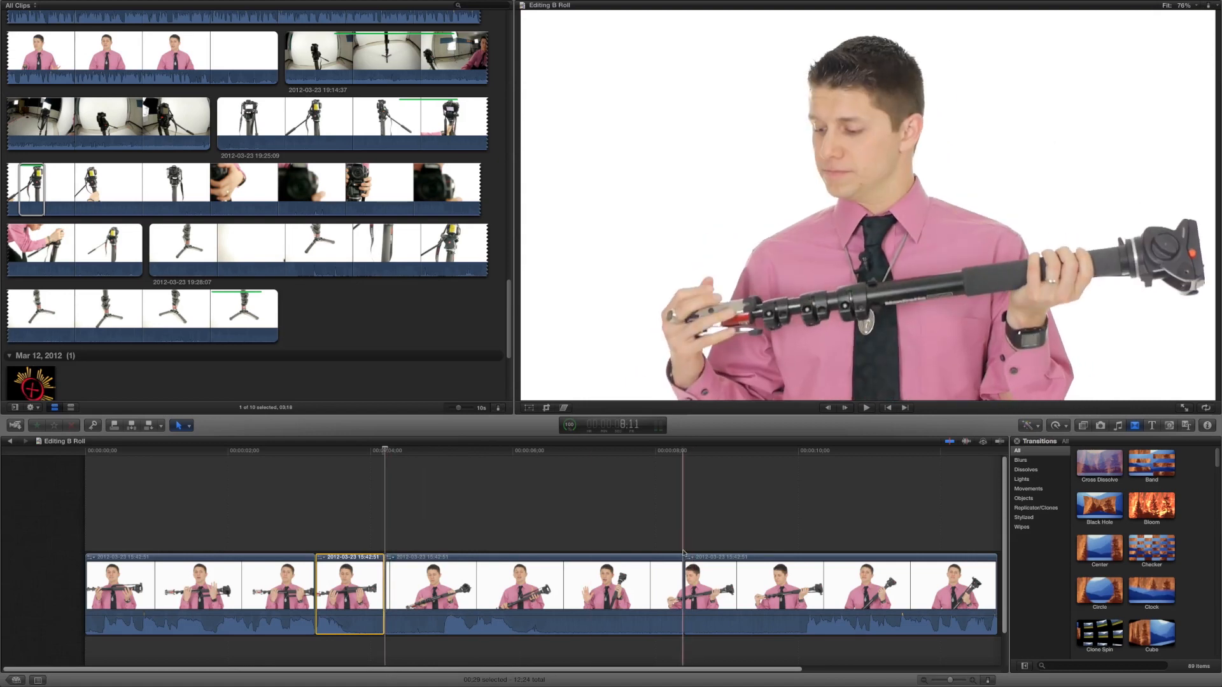
click(579, 597)
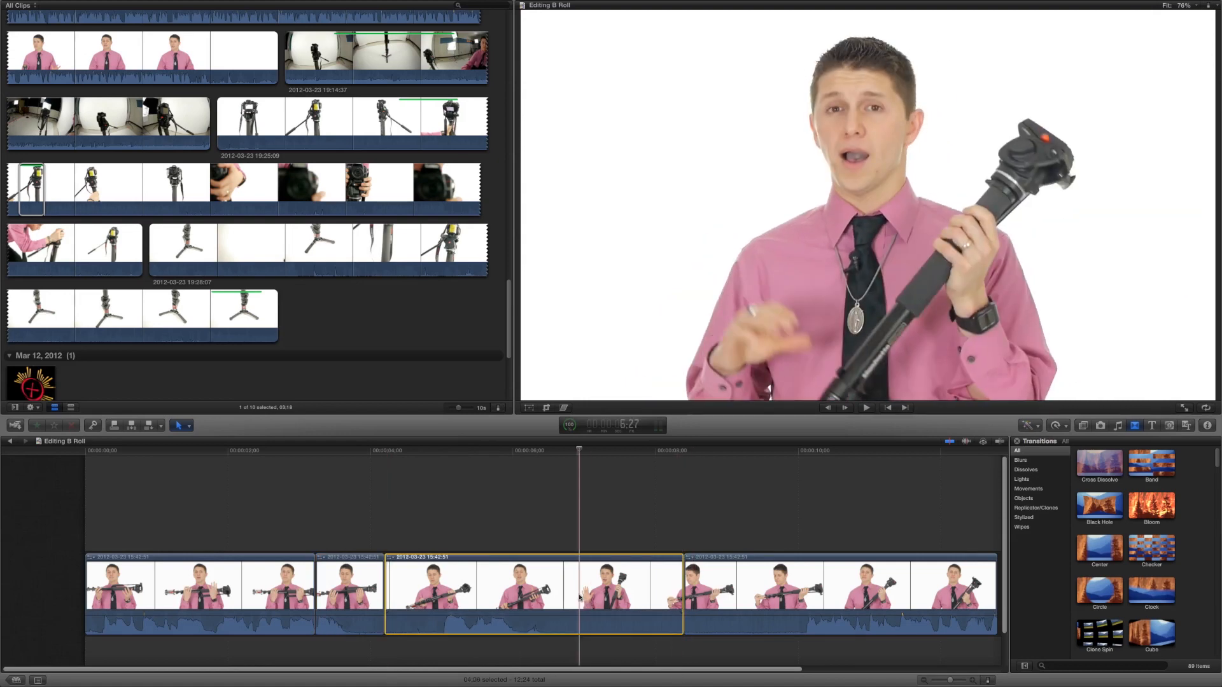
key(Delete)
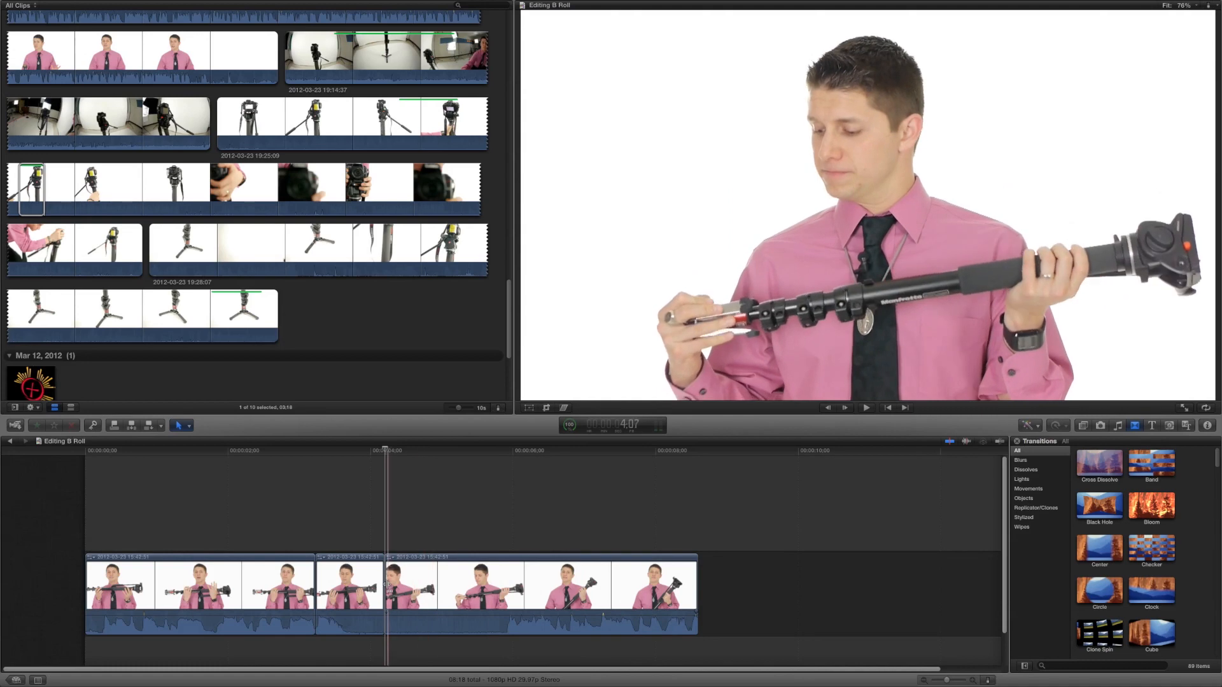
Trim the new cut between the remaining interview segments and play back the edit
drag(390, 584, 461, 590)
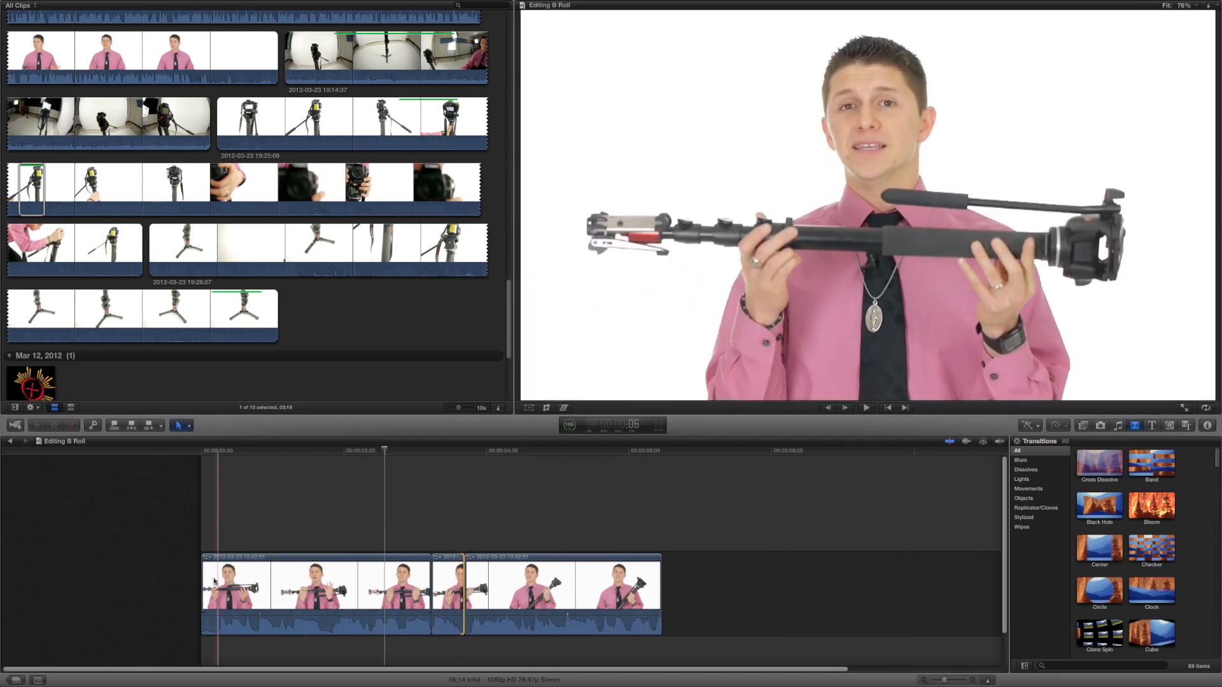
key(space)
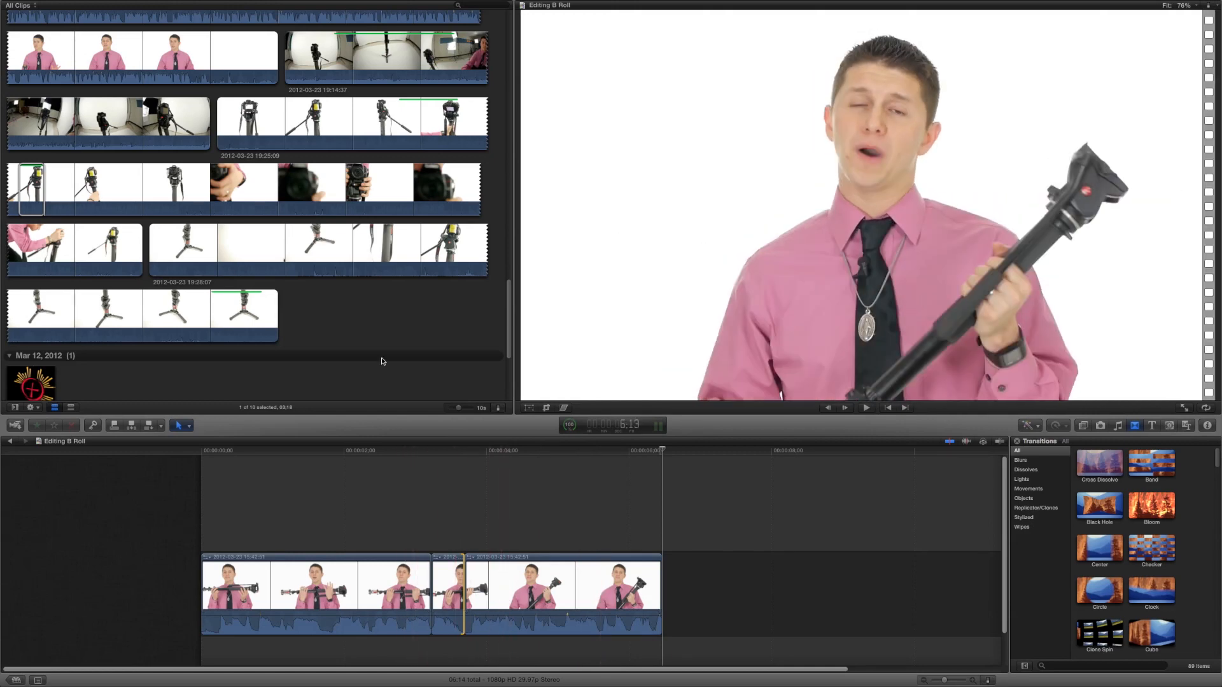
Connect the monopod head B-roll clip above the interview at about the 1-second mark and play it back
scroll(378, 359, up, 3)
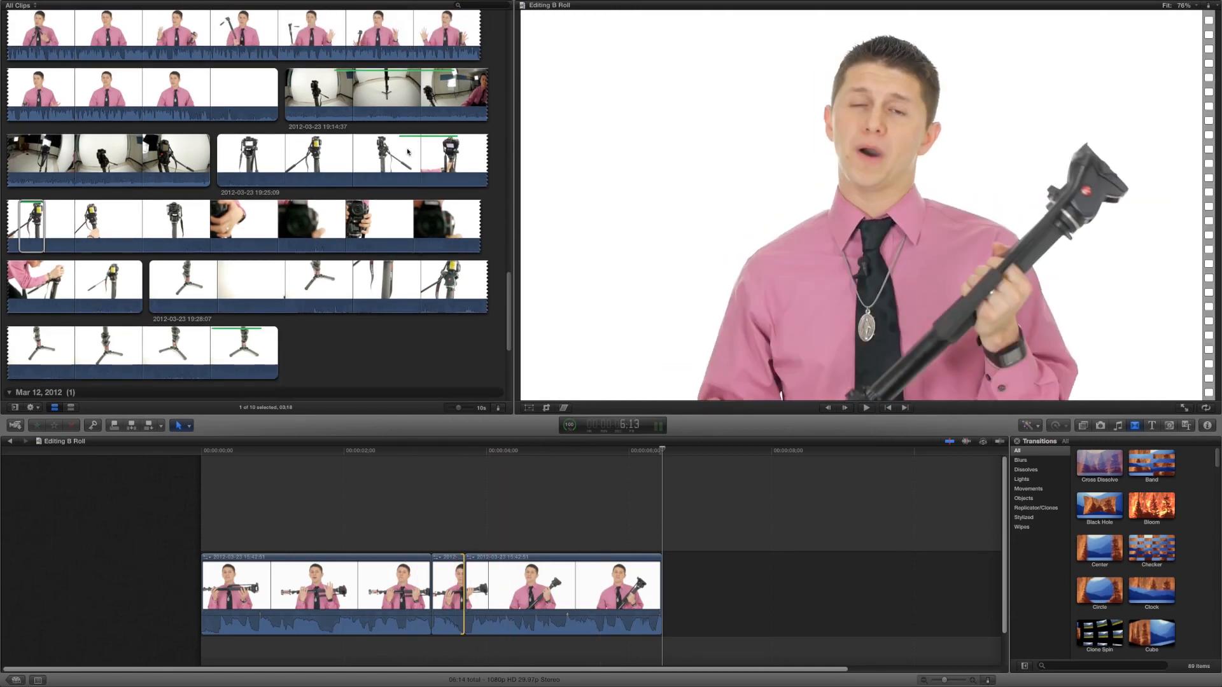
key(space)
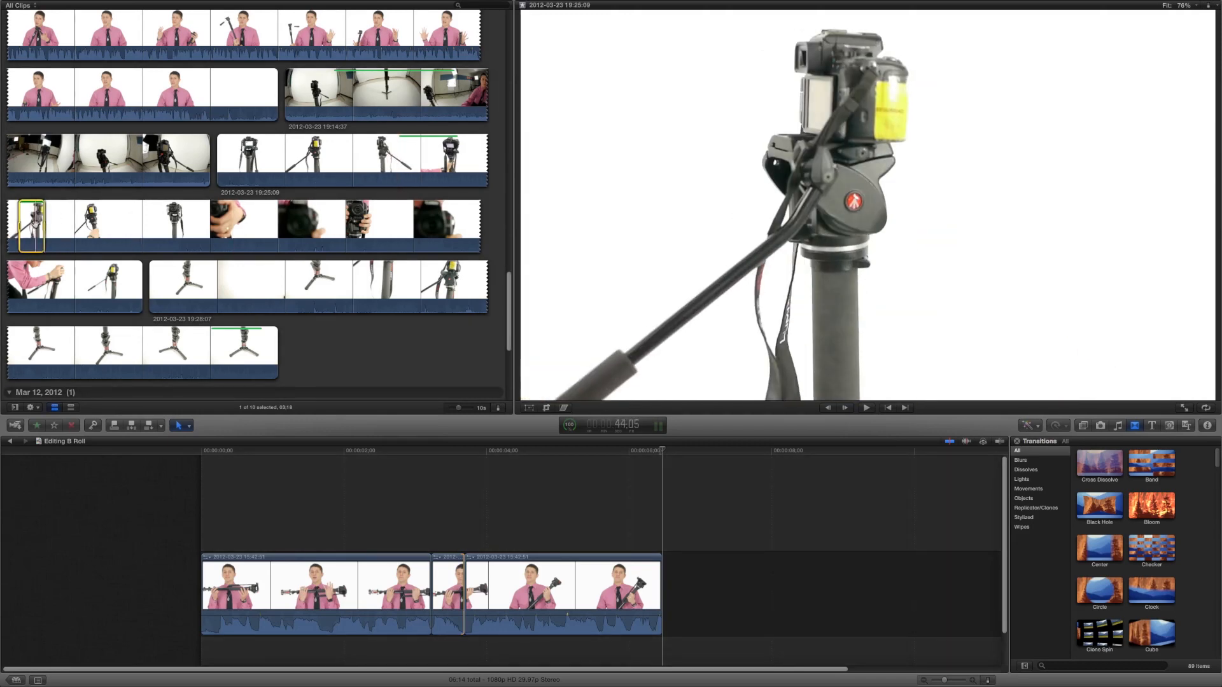
drag(32, 219, 292, 497)
key(space)
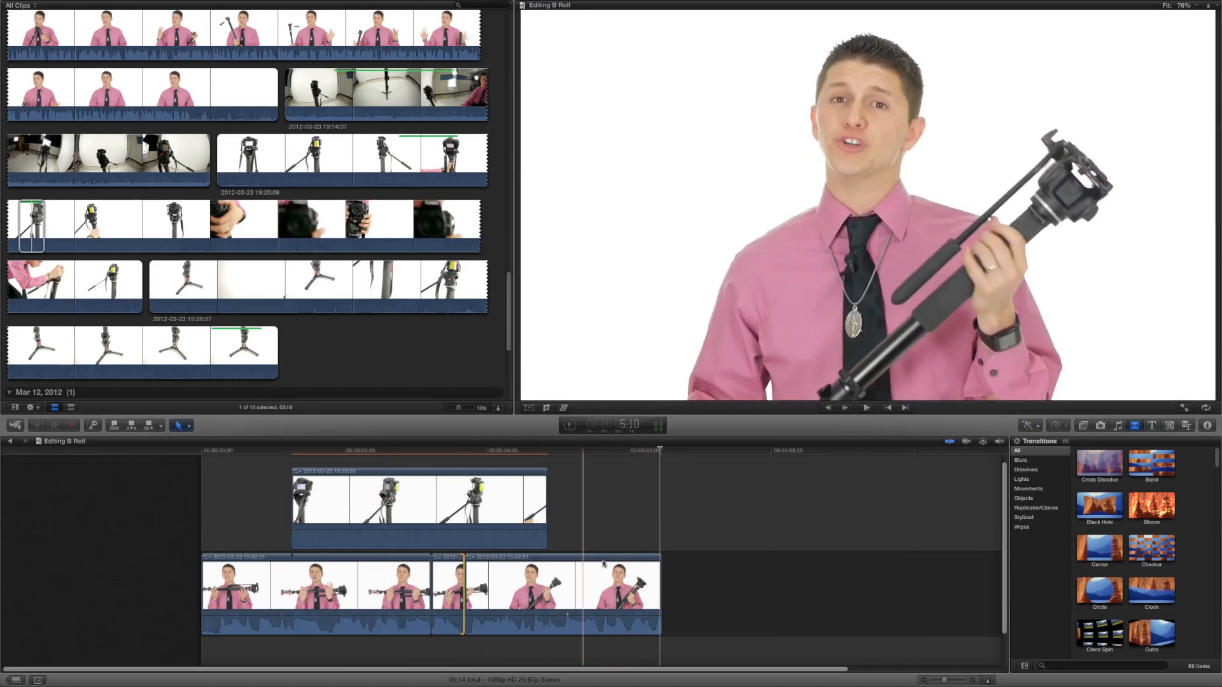
Extend the end of the last interview clip in the primary storyline
drag(660, 579, 974, 581)
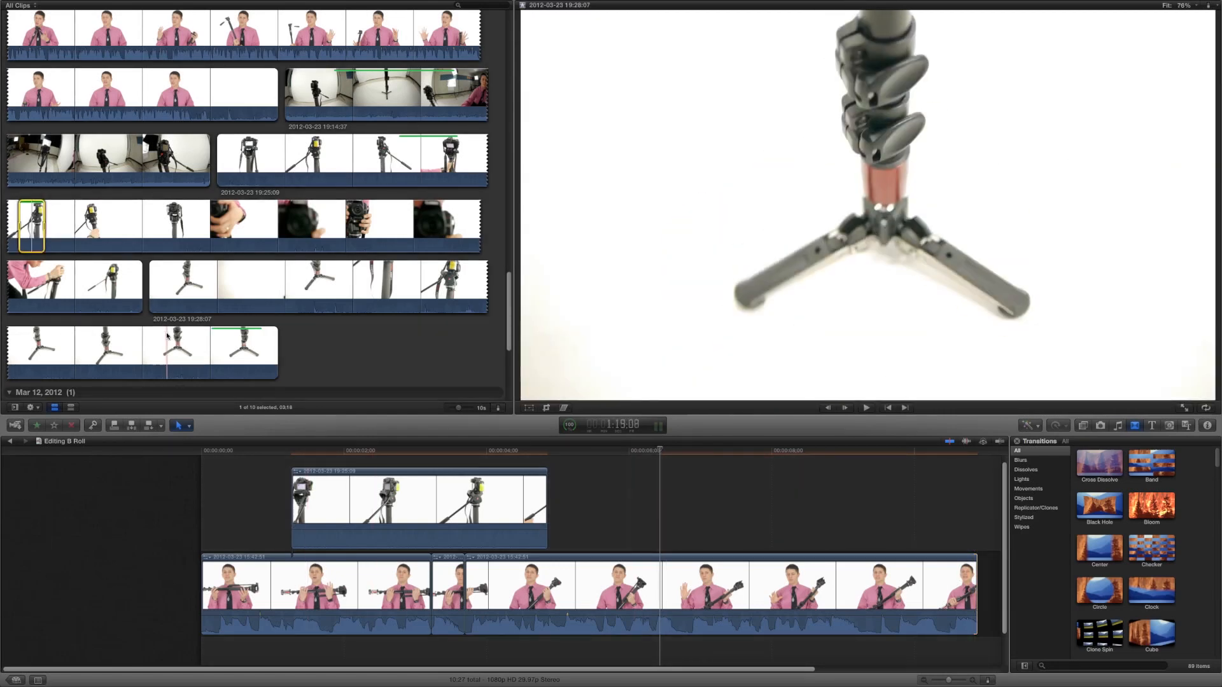
Mark a range on the tripod-feet browser clip and connect it after the monopod B-roll clip
drag(211, 334, 263, 333)
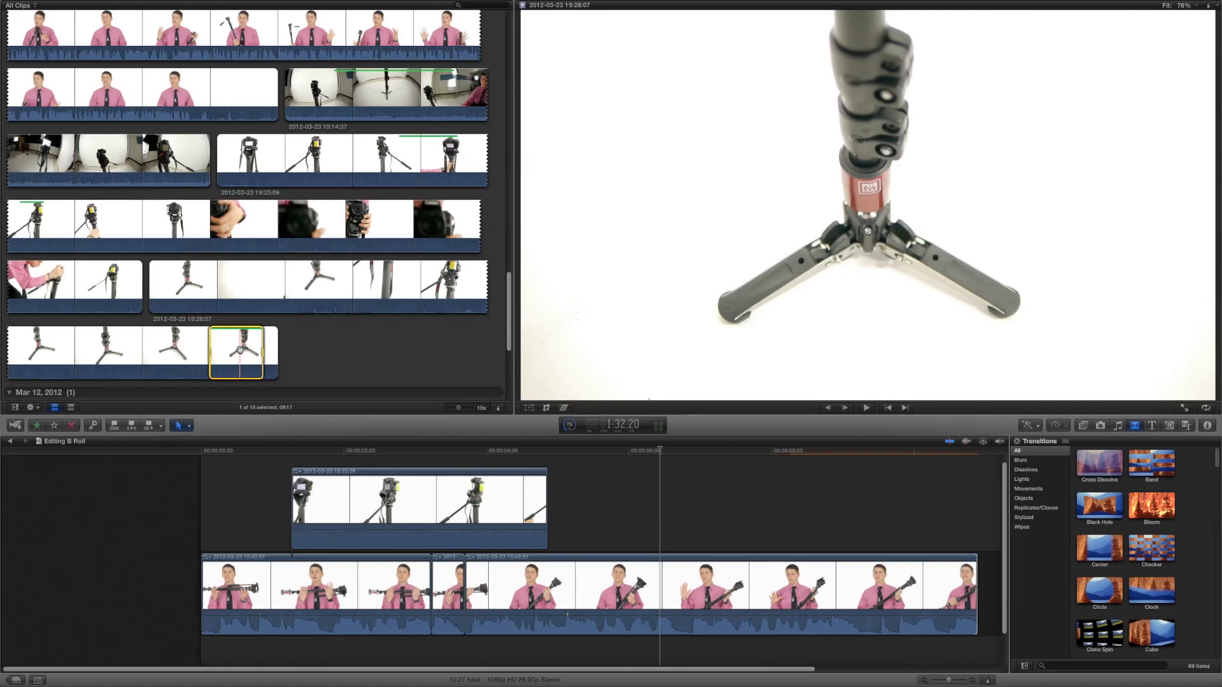
drag(240, 350, 548, 505)
drag(547, 504, 547, 504)
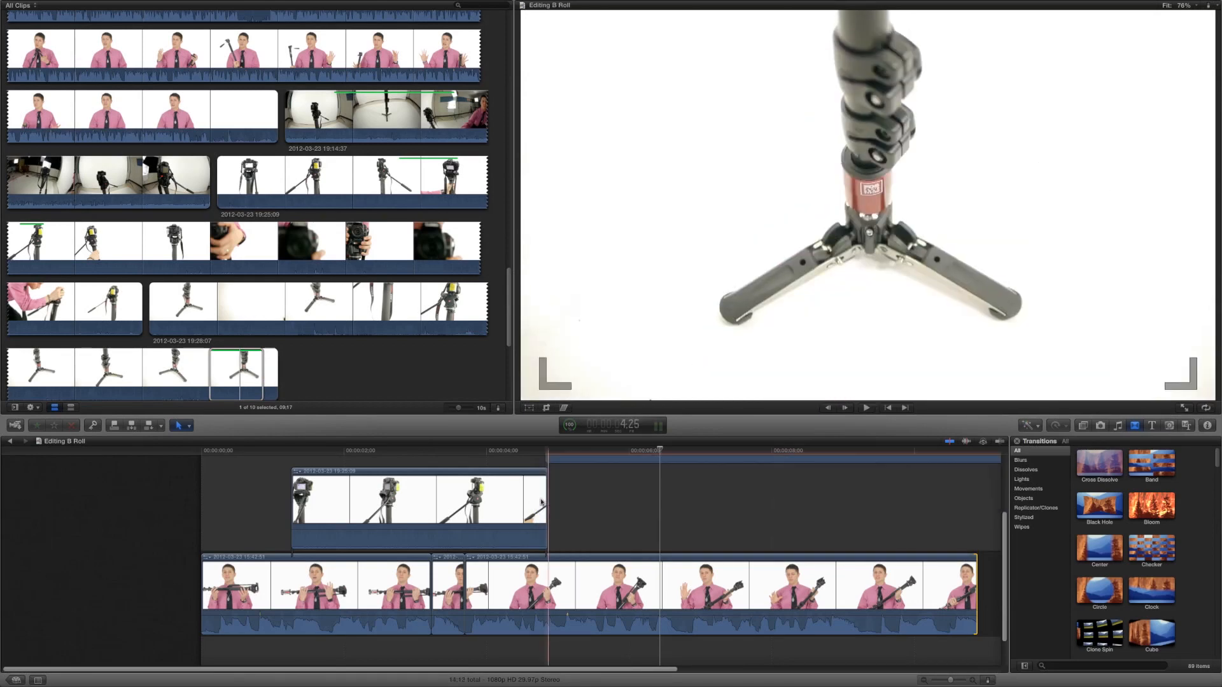
Place the tripod-feet clip directly after the monopod clip in the same lane and shorten its end
scroll(536, 499, right, 1)
scroll(536, 500, right, 1)
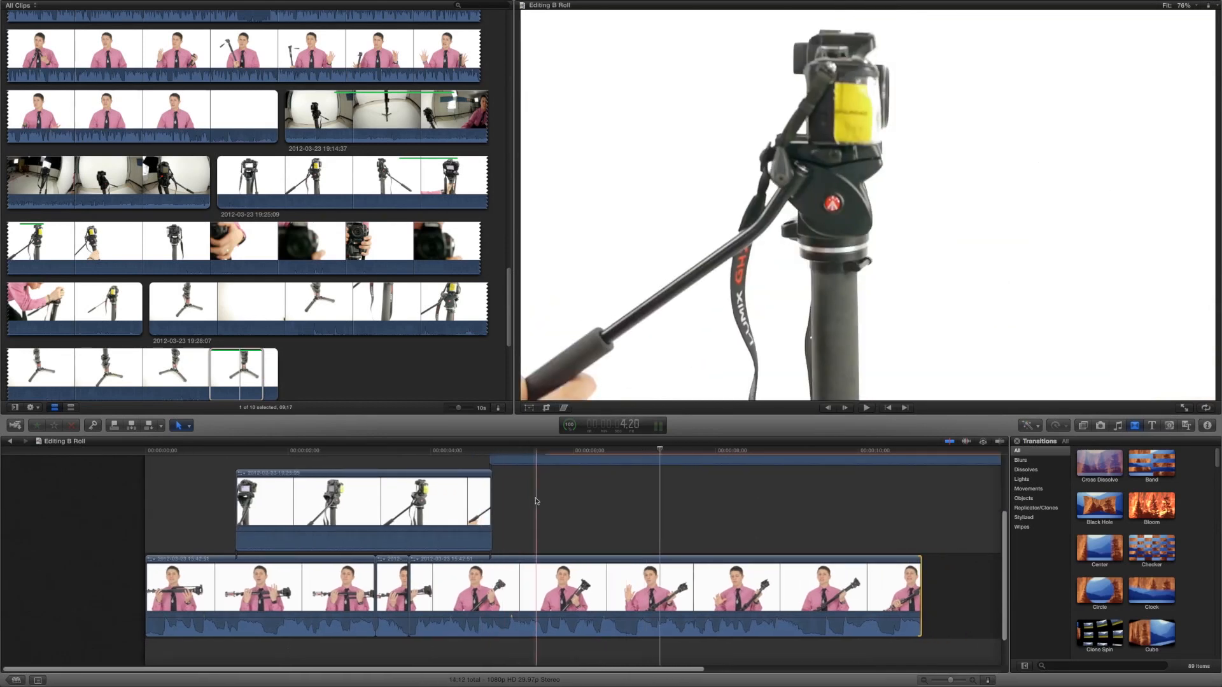
scroll(536, 500, up, 3)
scroll(536, 500, right, 1)
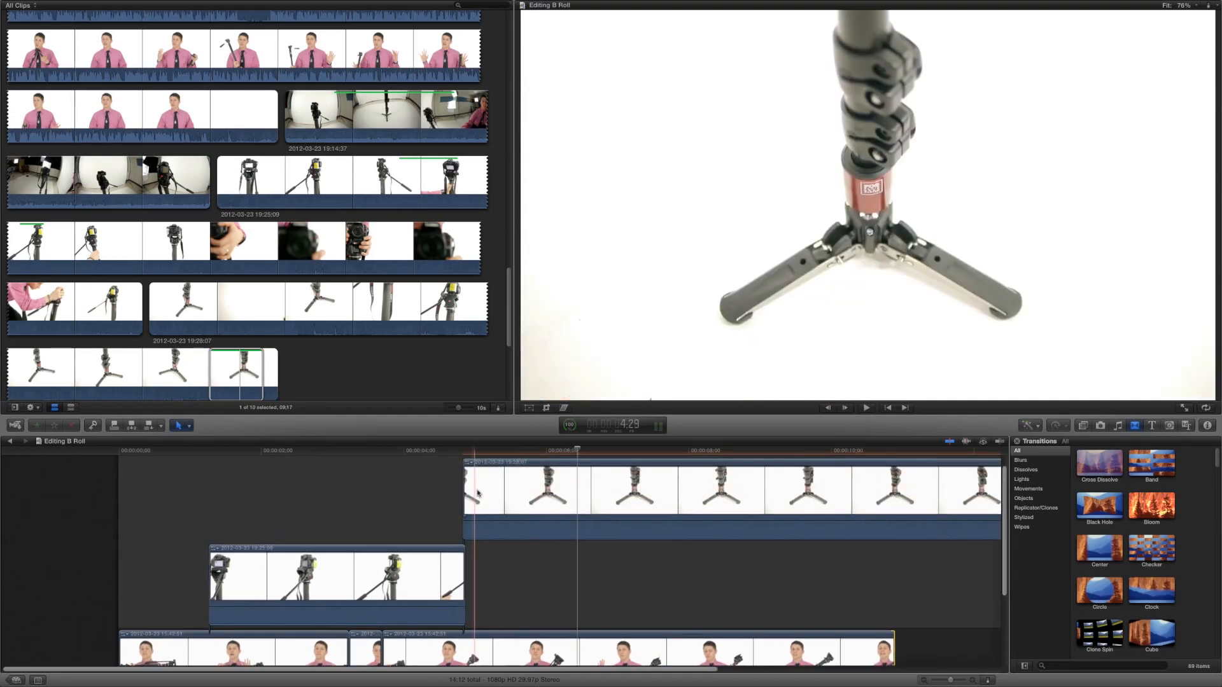
click(479, 488)
drag(478, 488, 637, 484)
drag(737, 572, 576, 578)
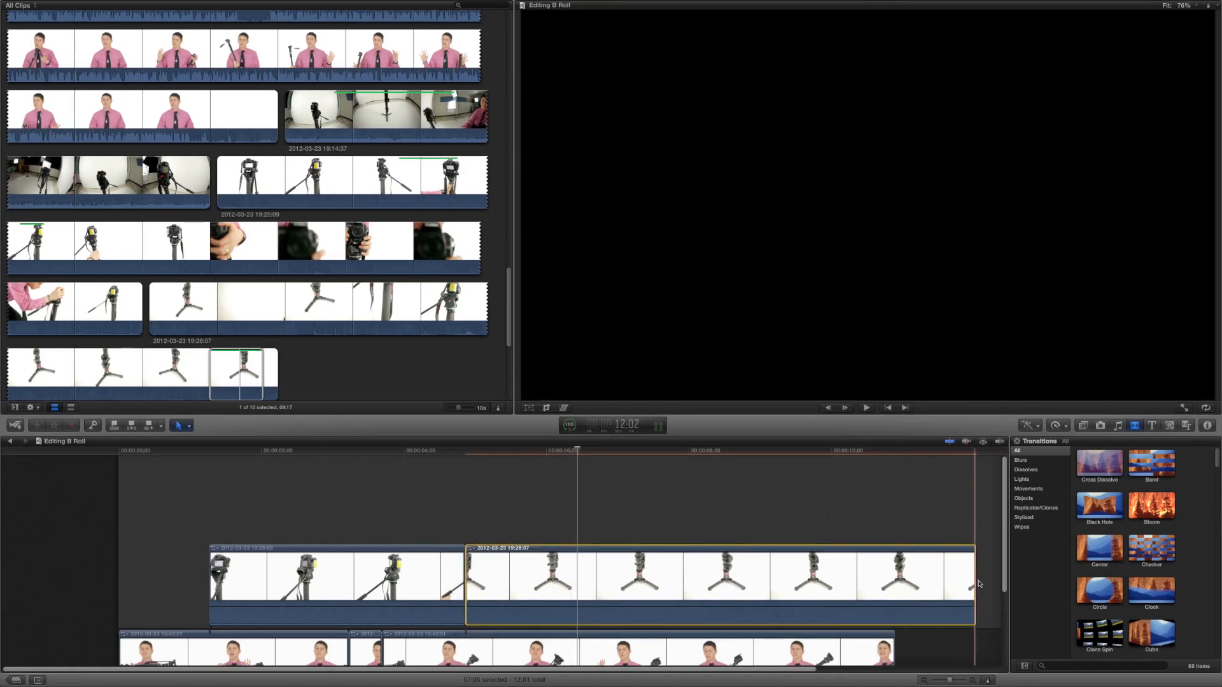
drag(974, 580, 763, 586)
Apply a Cross Dissolve to the tripod-feet clip and delete the transition between the two B-roll clips
drag(1100, 465, 713, 563)
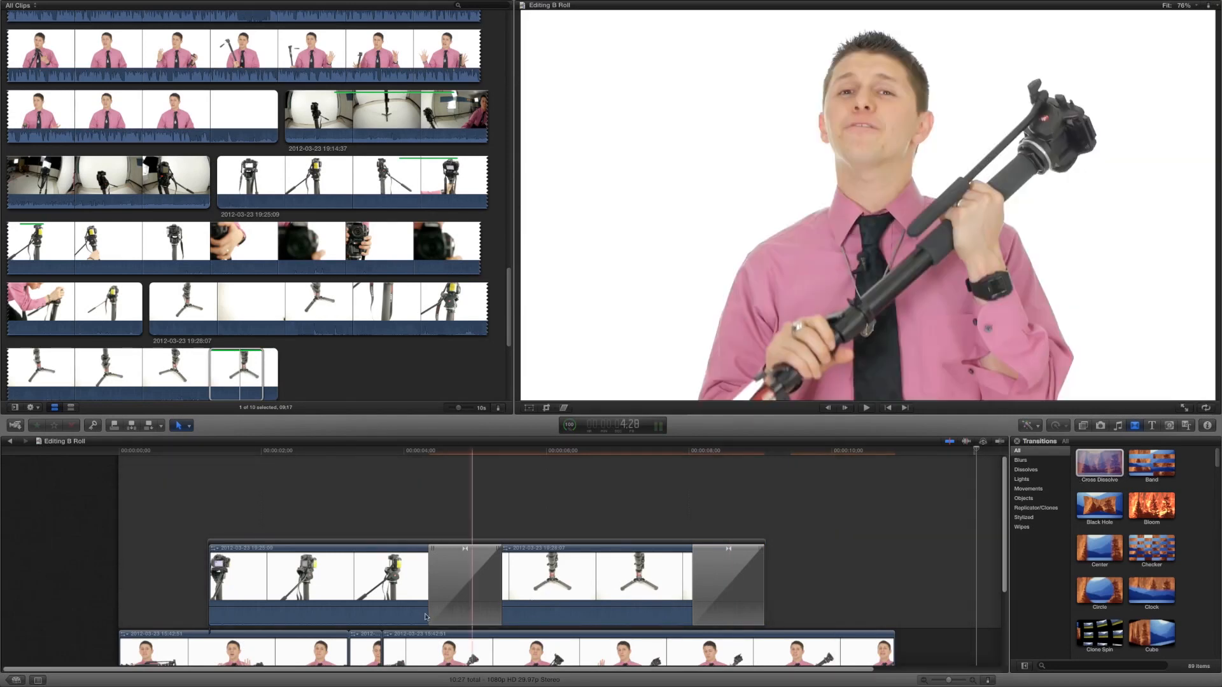
click(462, 587)
key(Delete)
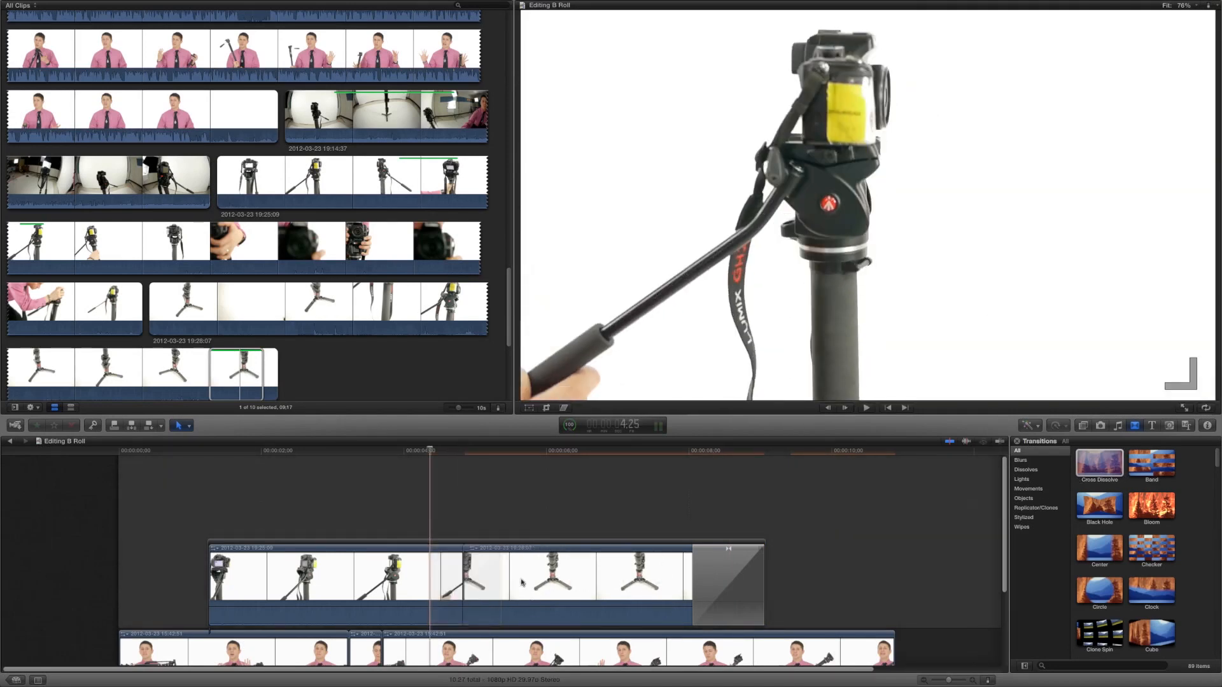
Add a Cross Dissolve to the start of the monopod B-roll clip and play back the edit
drag(1092, 465, 241, 576)
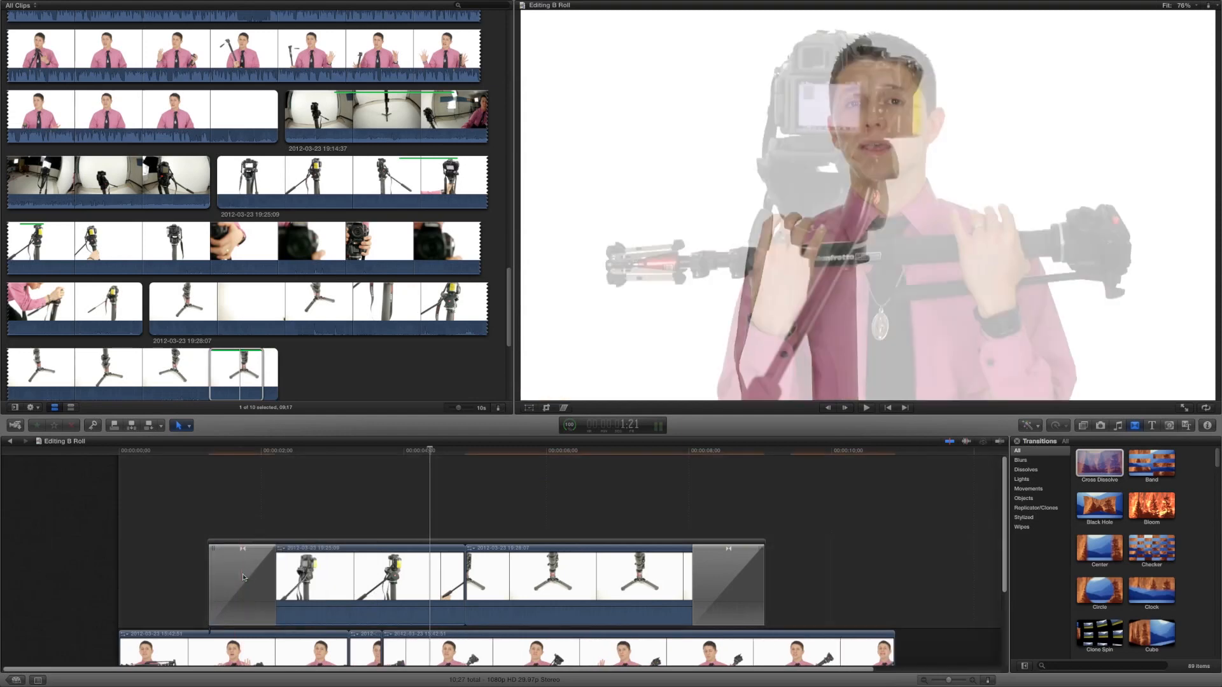
scroll(259, 565, down, 3)
scroll(260, 565, up, 2)
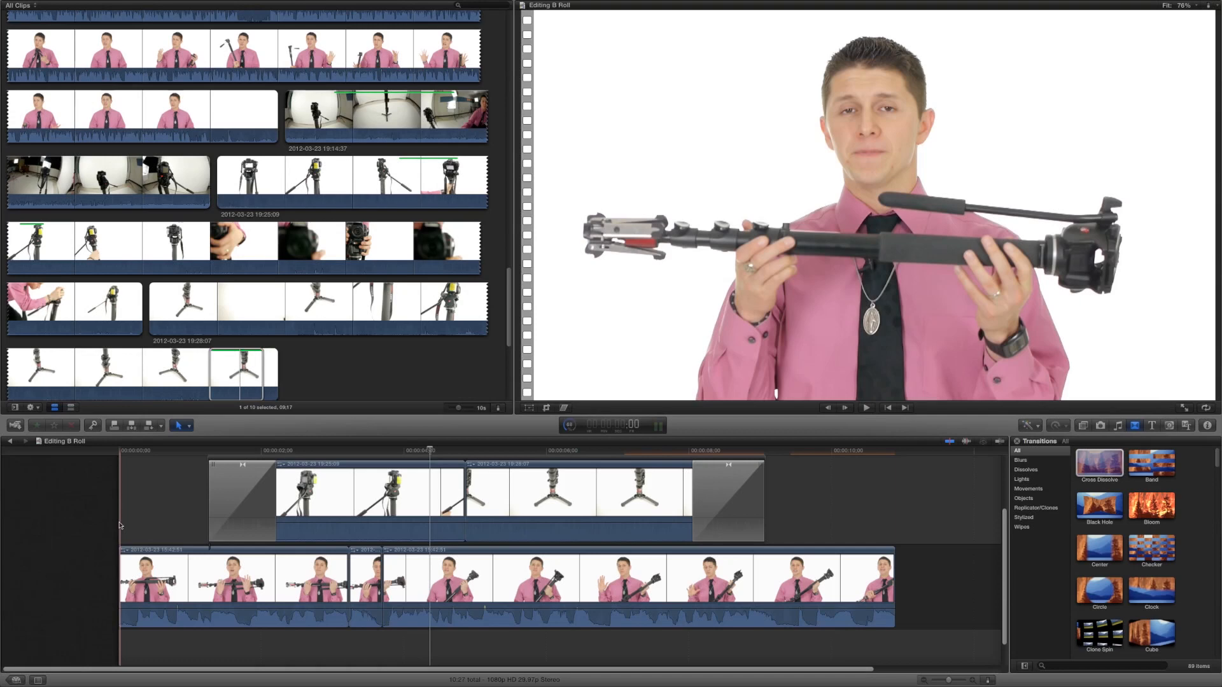
key(space)
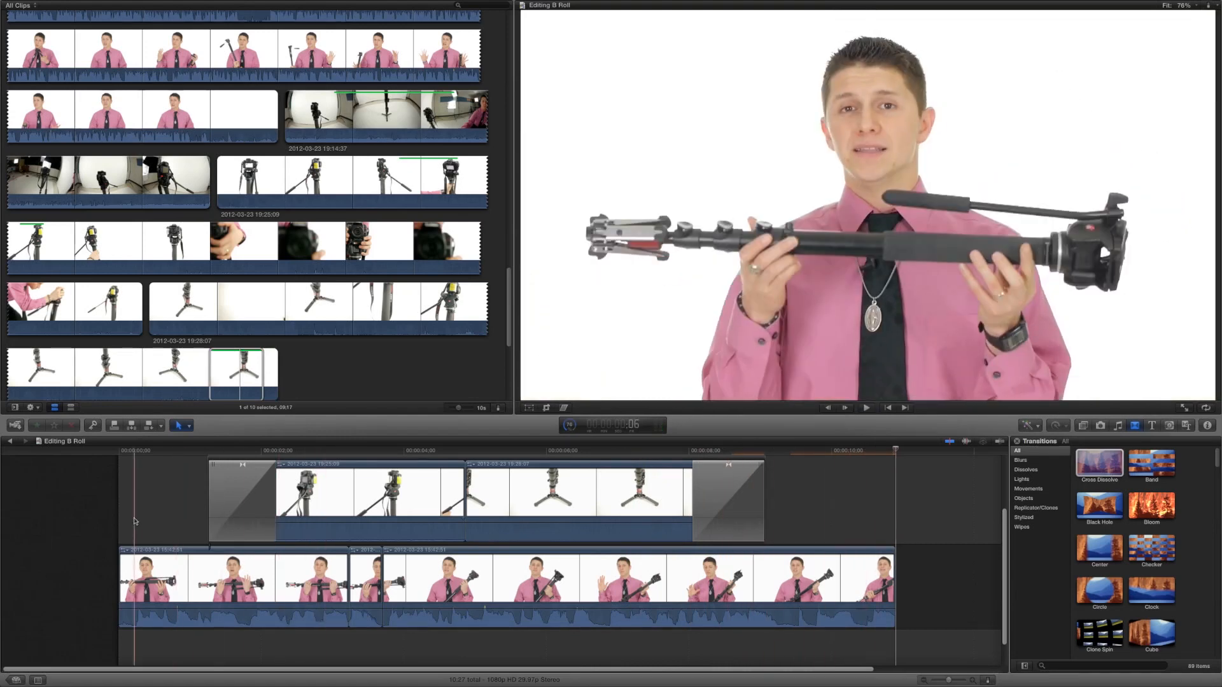
Roll the cut between the two B-roll clips later and delete the closing transition
click(472, 492)
drag(473, 492, 621, 491)
click(728, 492)
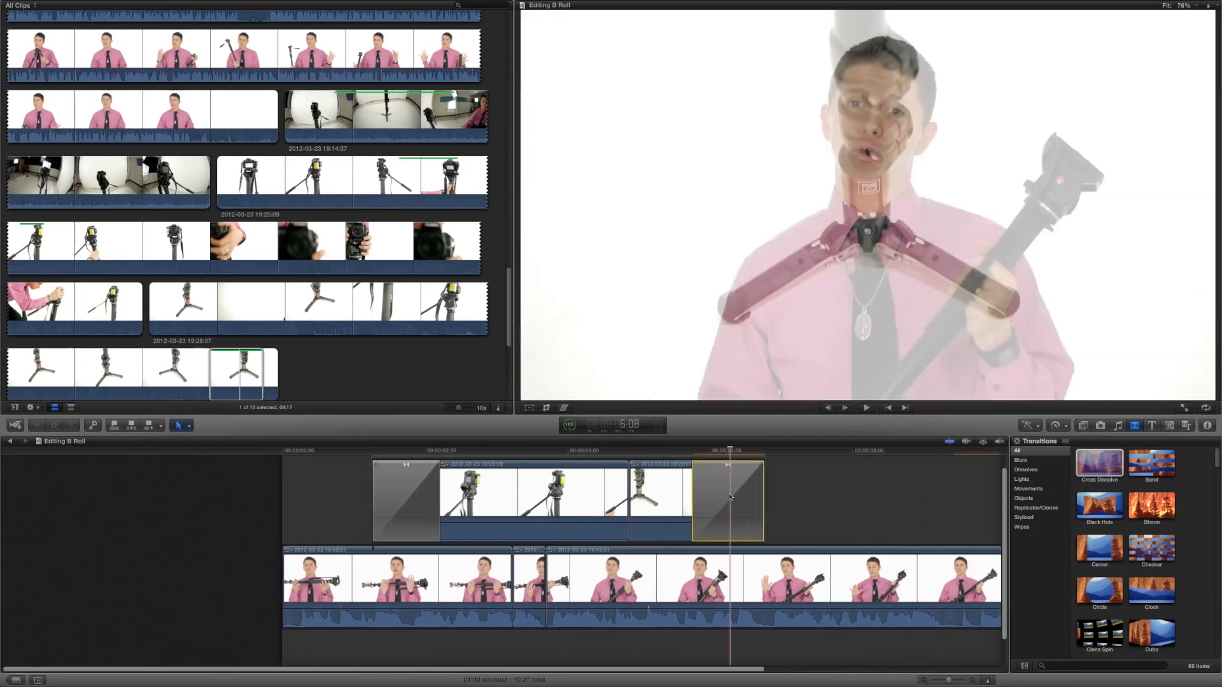
key(Delete)
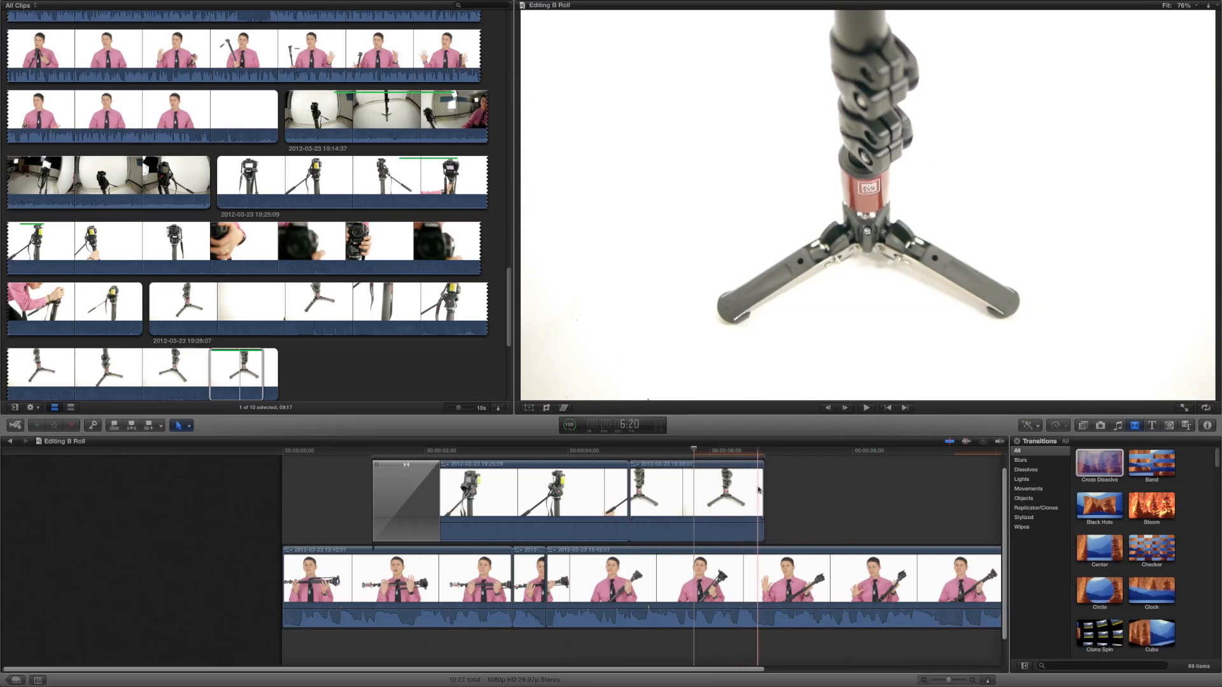
Extend the tripod-feet clip's end and trim the last interview clip's end to the playhead
drag(766, 483, 833, 482)
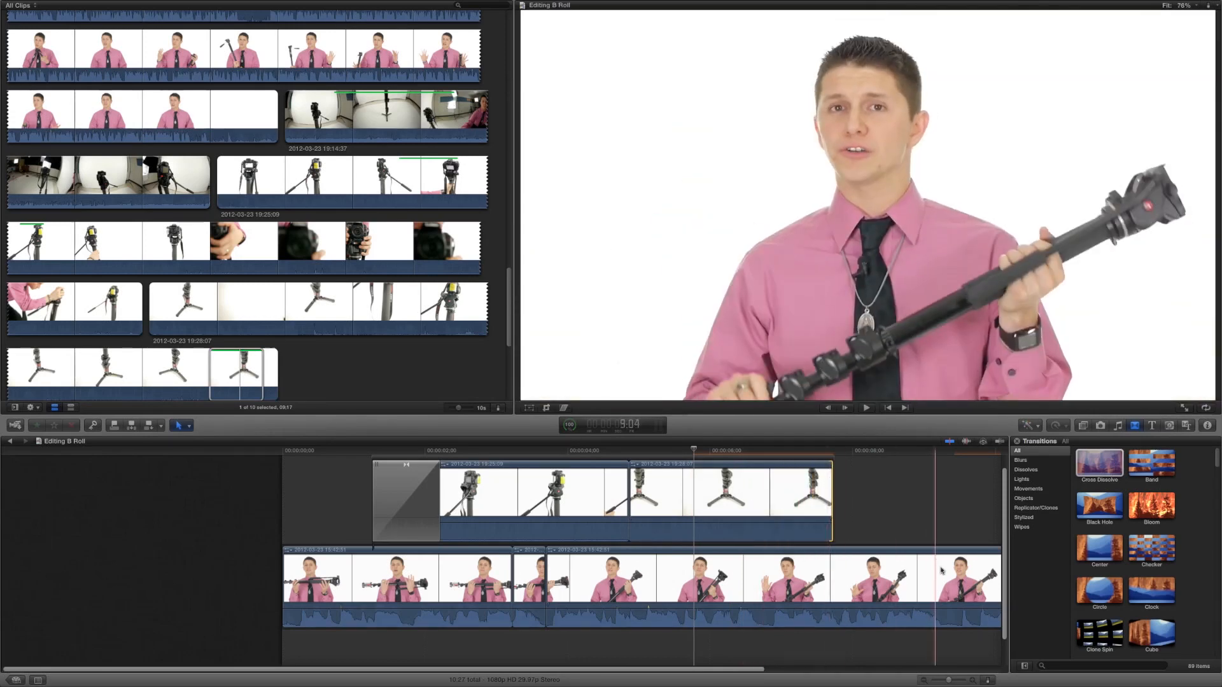
click(951, 577)
key(alt+bracketright)
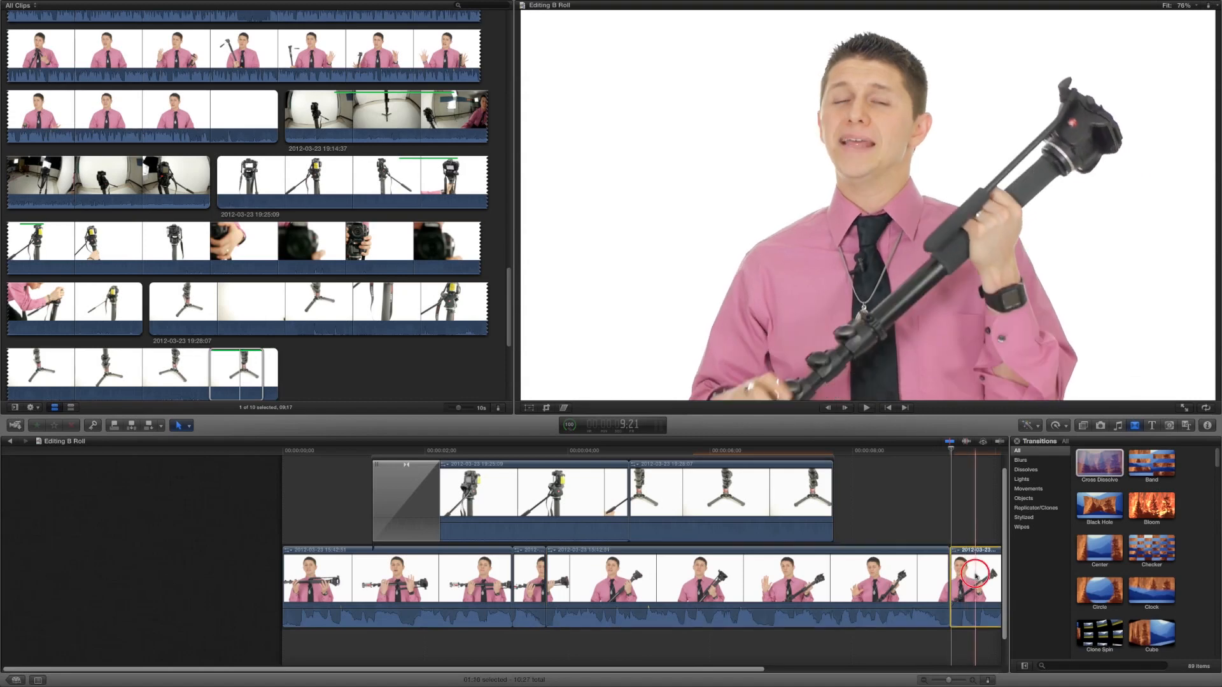
Add a Cross Dissolve to the end of the tripod-feet clip and play back the sequence
drag(1094, 470, 809, 496)
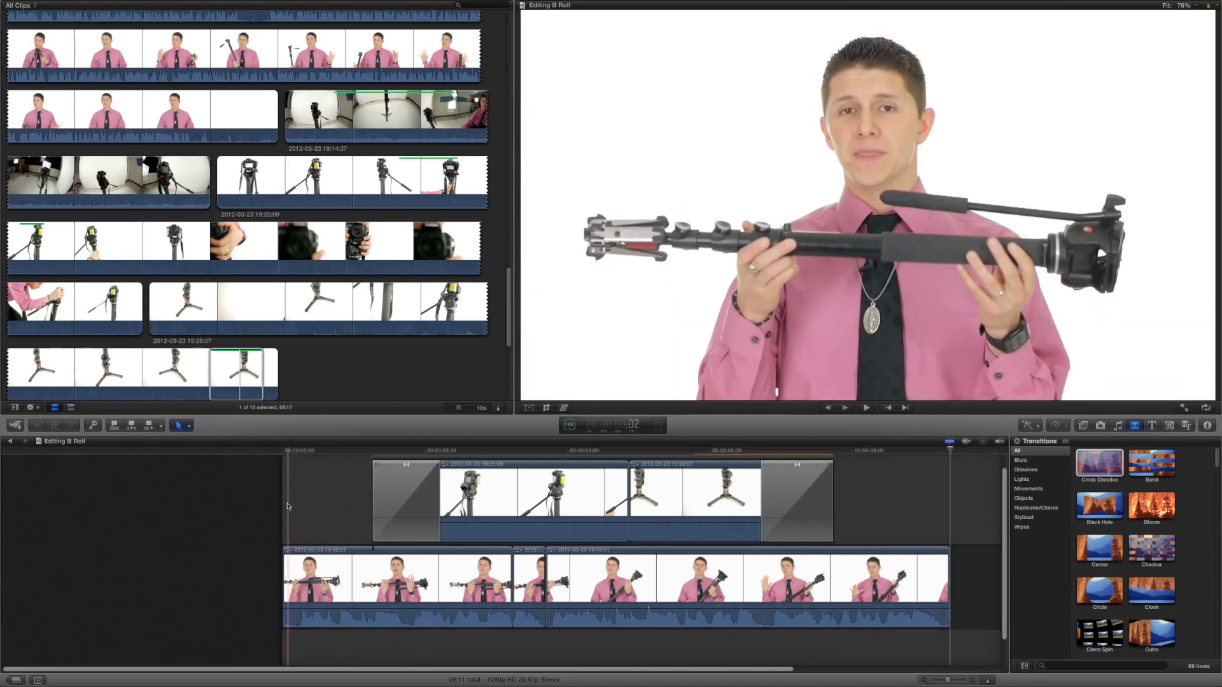
key(space)
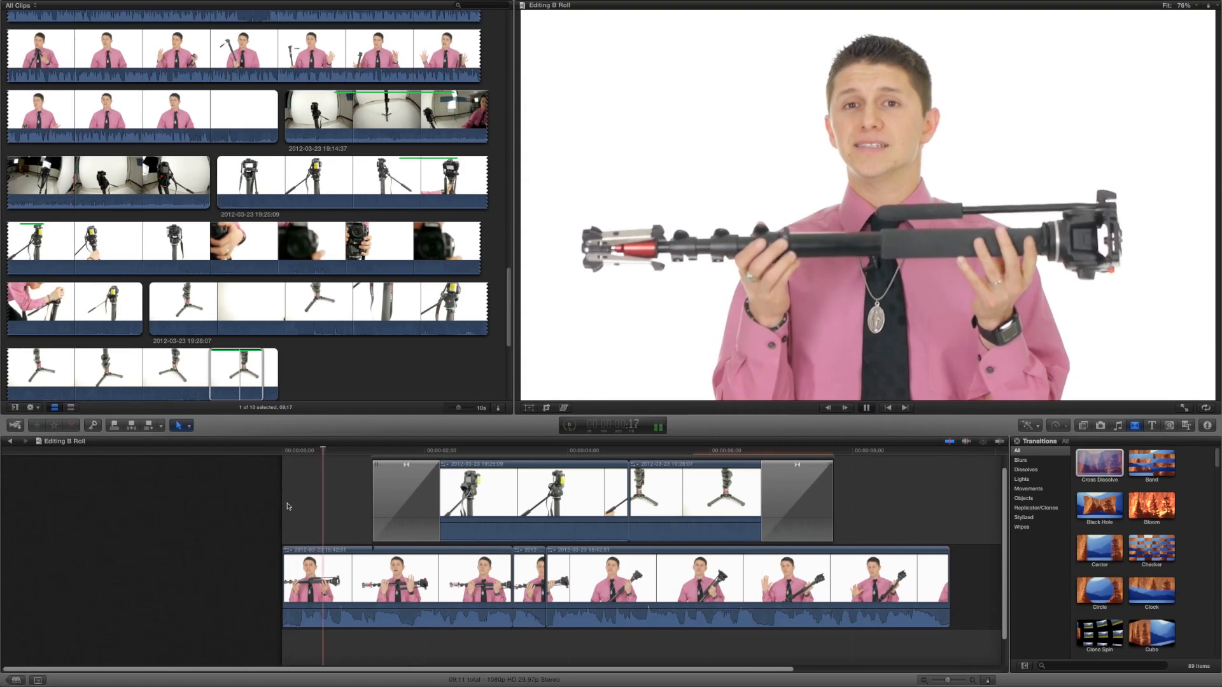